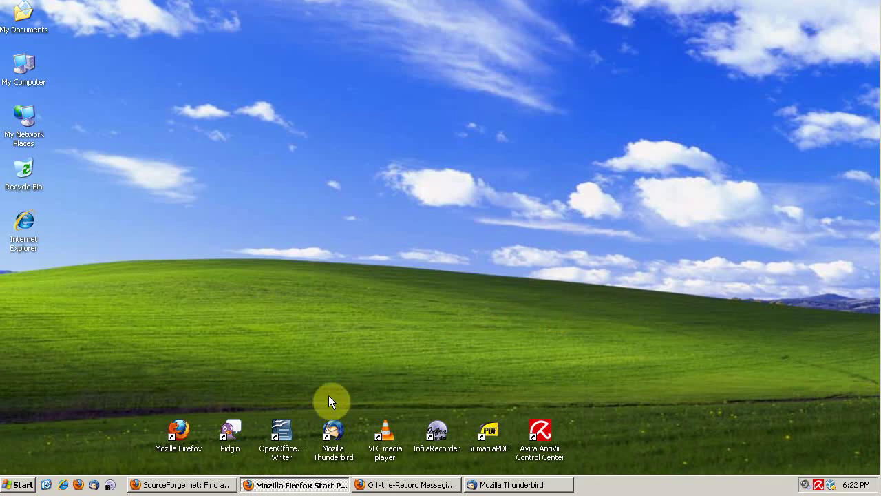
Launch Pidgin from its desktop shortcut and open the Buddy List's Tools menu
click(232, 425)
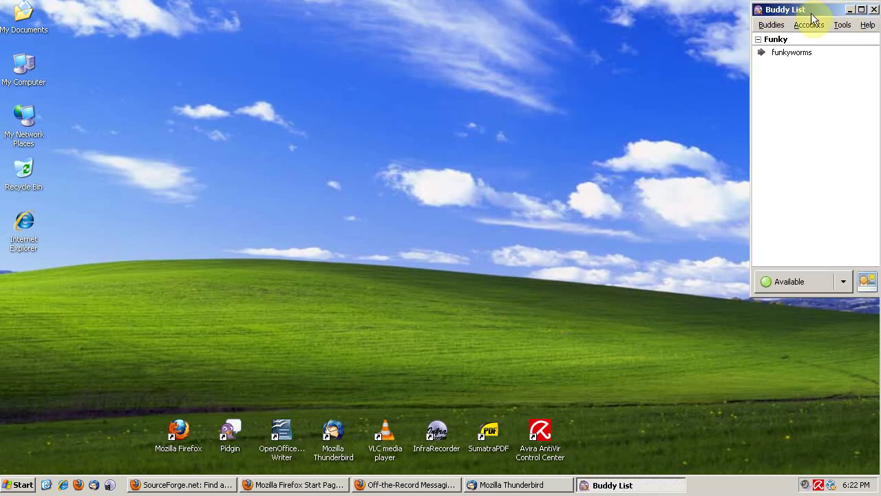
click(841, 25)
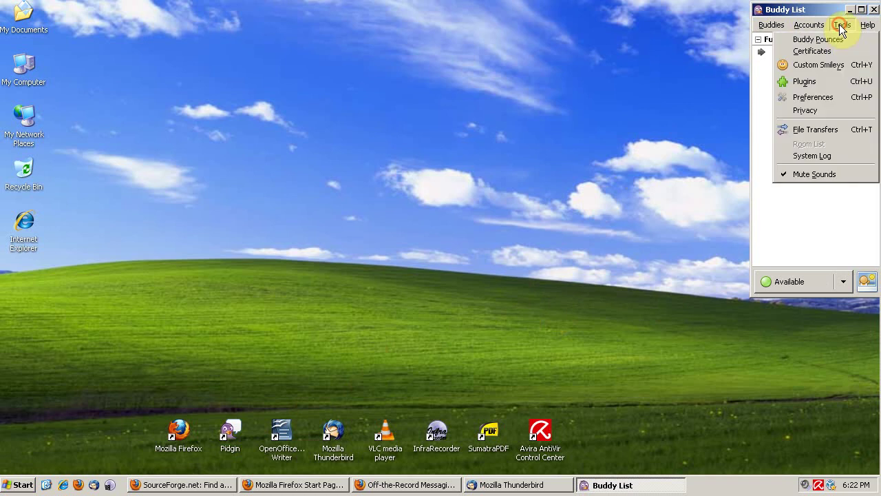
Check in the plugin list that Off-the-Record Messaging 3.2.0 is enabled
click(821, 81)
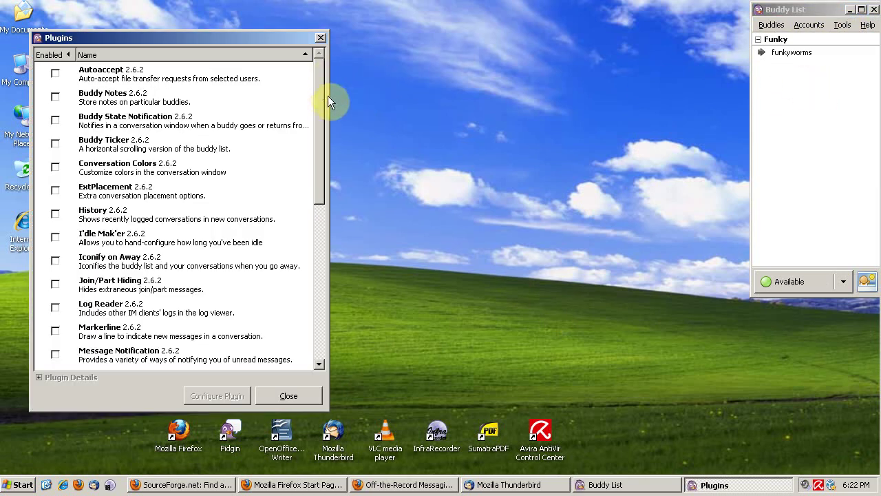
drag(325, 100, 326, 173)
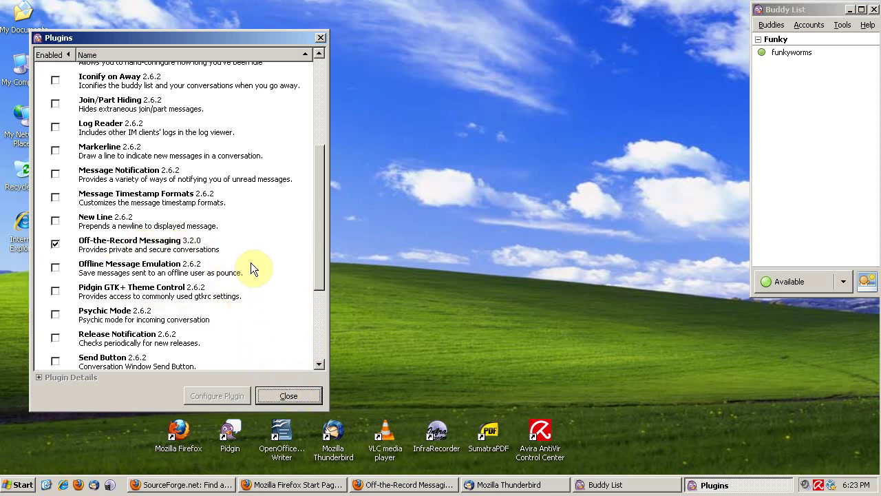
click(287, 398)
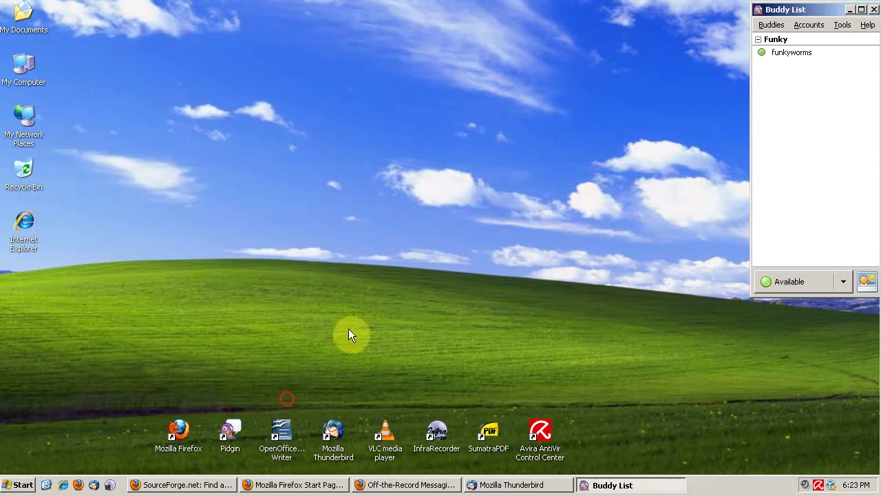
double_click(789, 54)
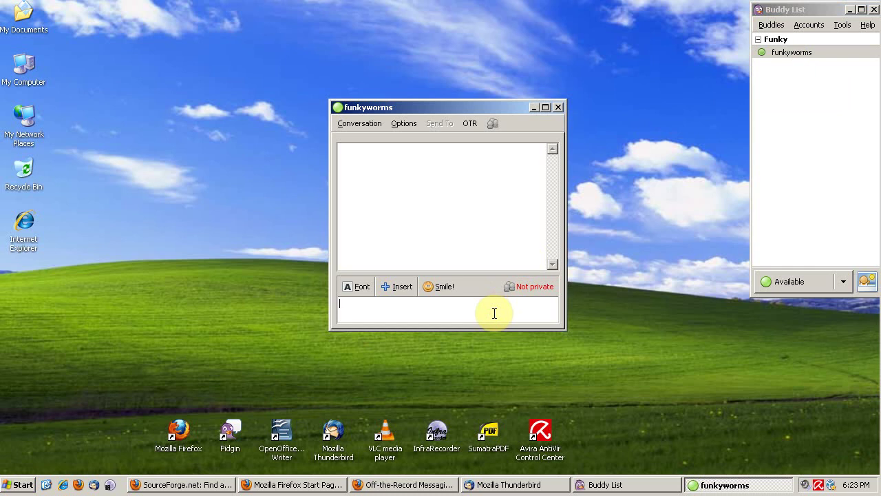
text(hey)
key(Return)
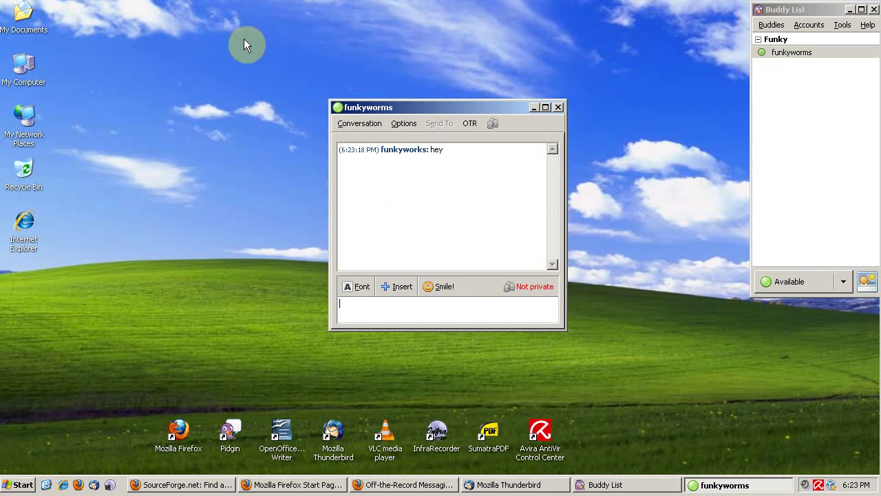
click(223, 109)
drag(459, 99, 459, 107)
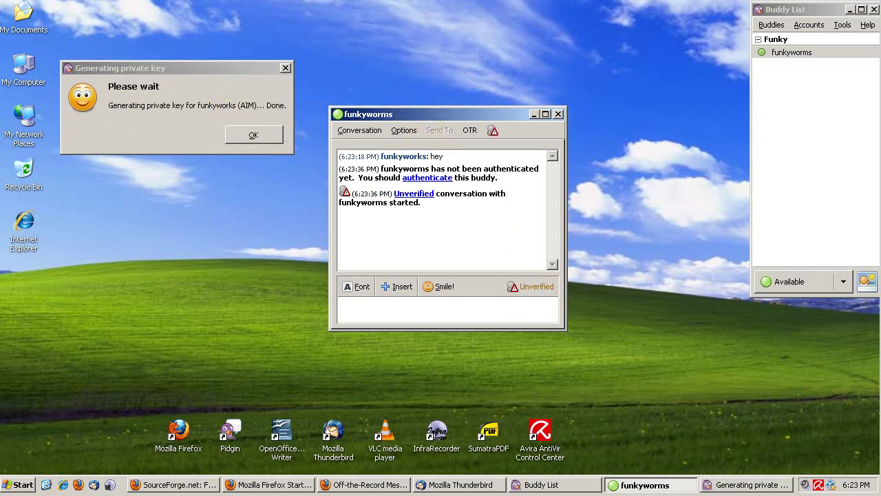
Dismiss the private key notice, then send 'hey' and 'this is encrypted' over OTR
click(260, 134)
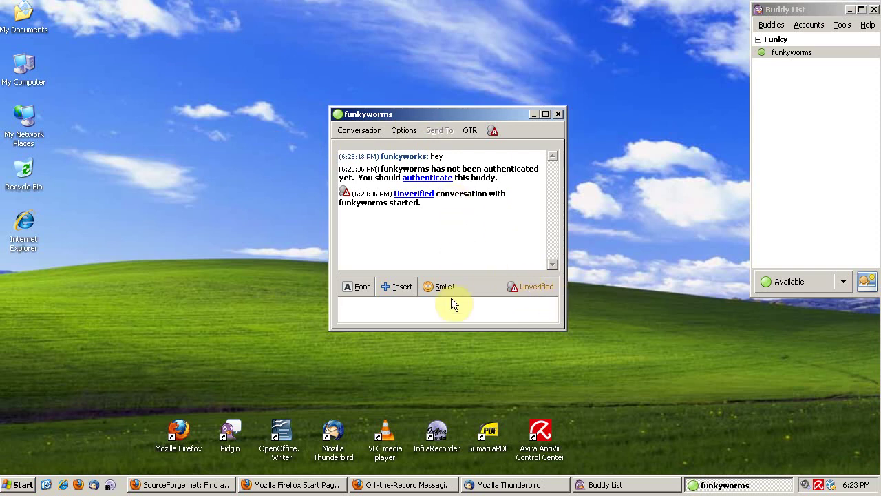
text(hey)
key(Return)
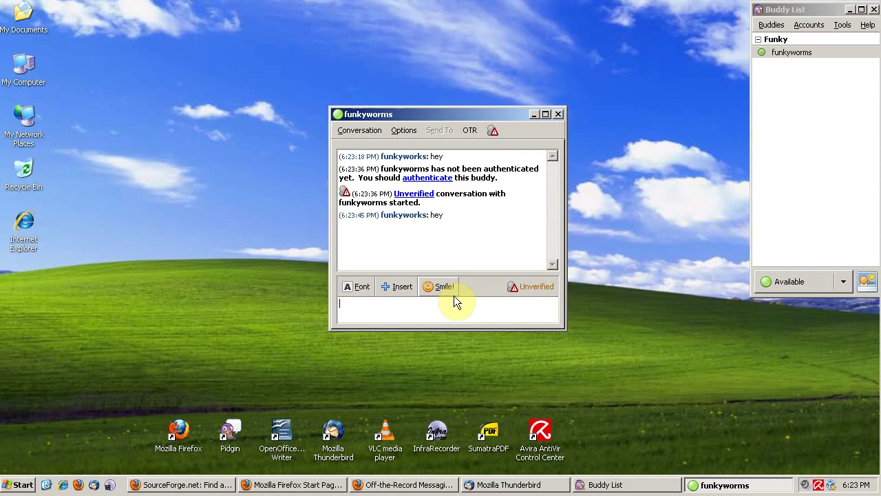
text(this is encrypted)
key(Return)
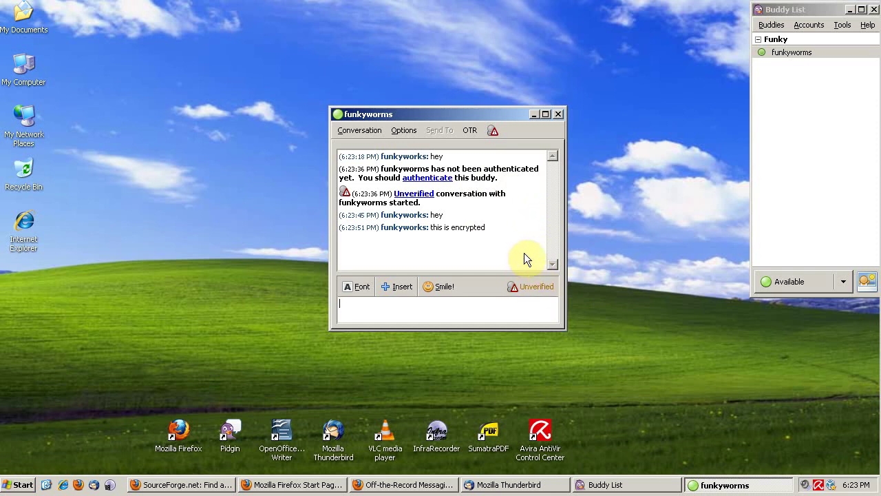
Authenticate funkyworms with the question 'what is your mom's name?' and its secret answer
click(525, 288)
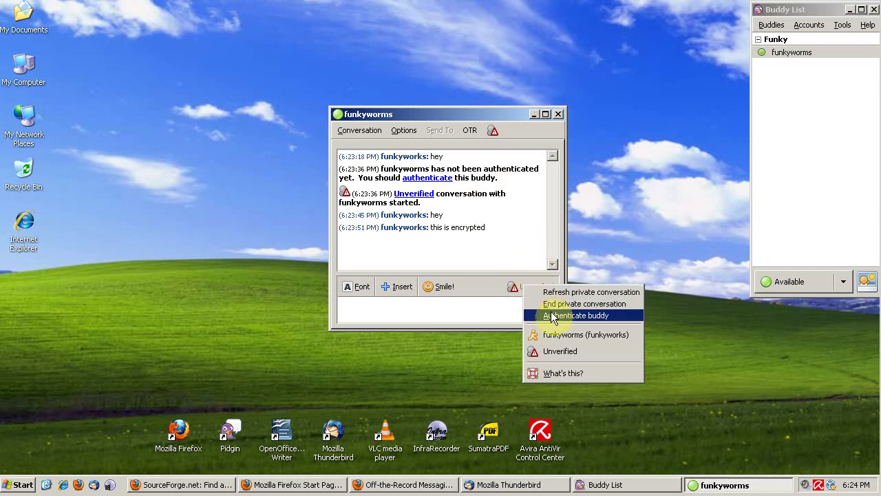
click(574, 316)
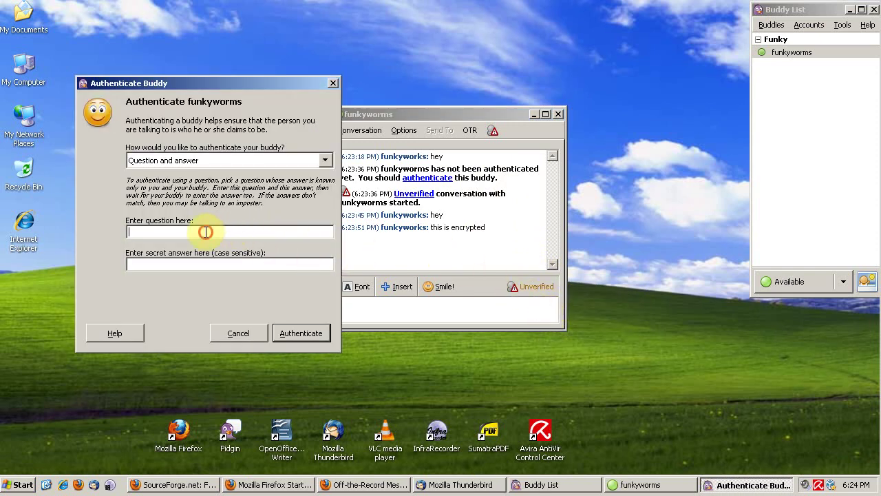
drag(230, 85, 180, 81)
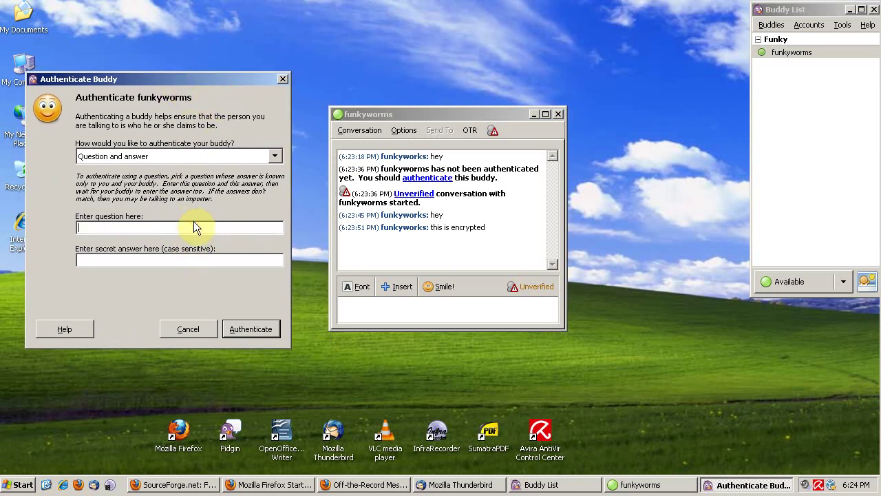
key(Tab)
click(251, 330)
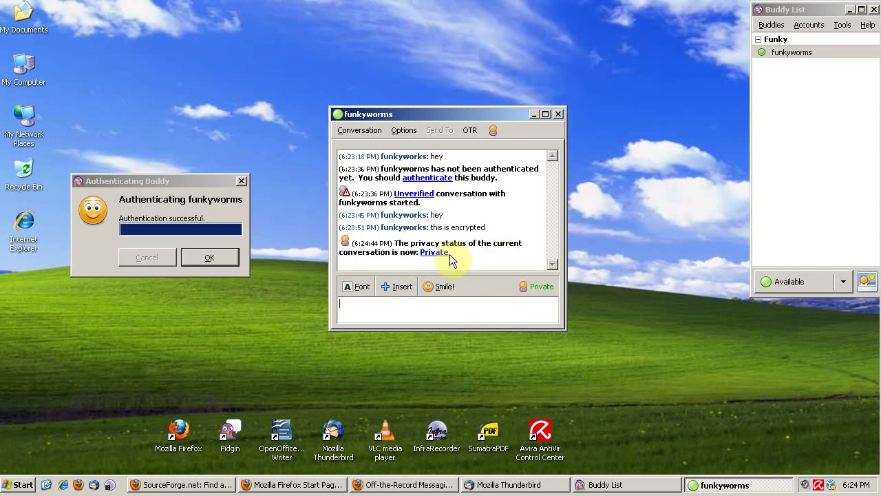
click(233, 258)
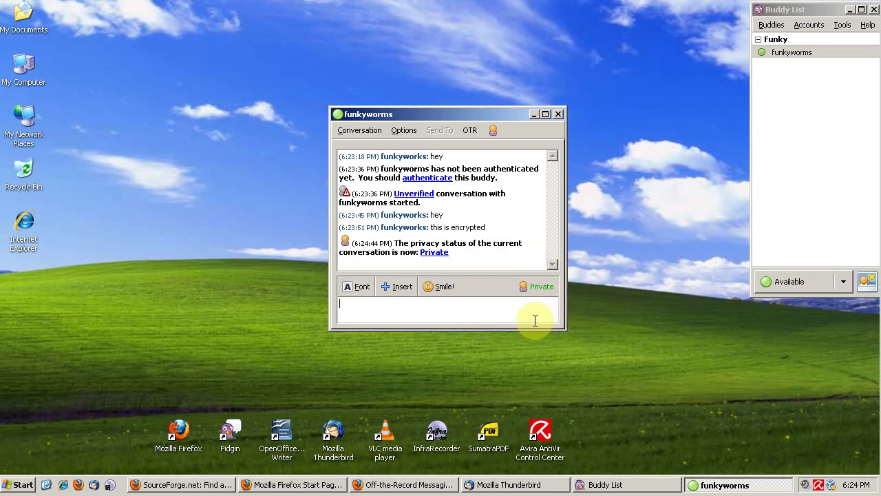
Widen the private funkyworms conversation window and click into the message entry area
drag(566, 275, 579, 279)
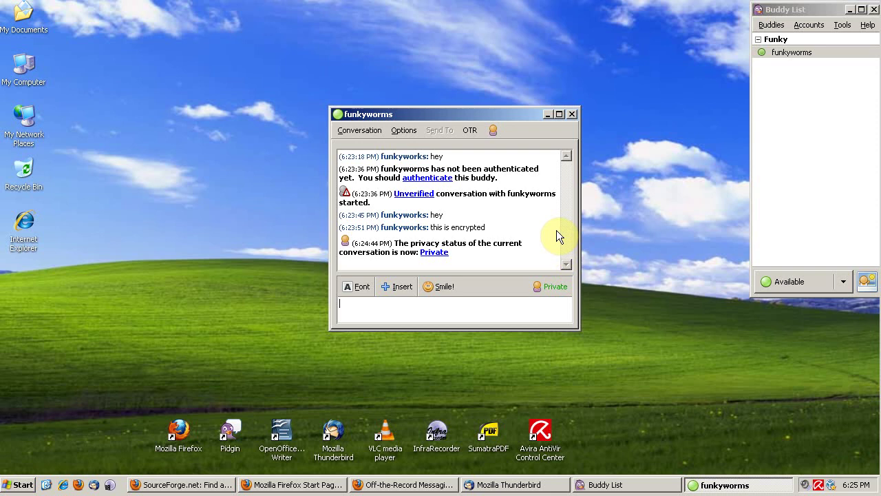
click(543, 300)
drag(579, 169, 604, 169)
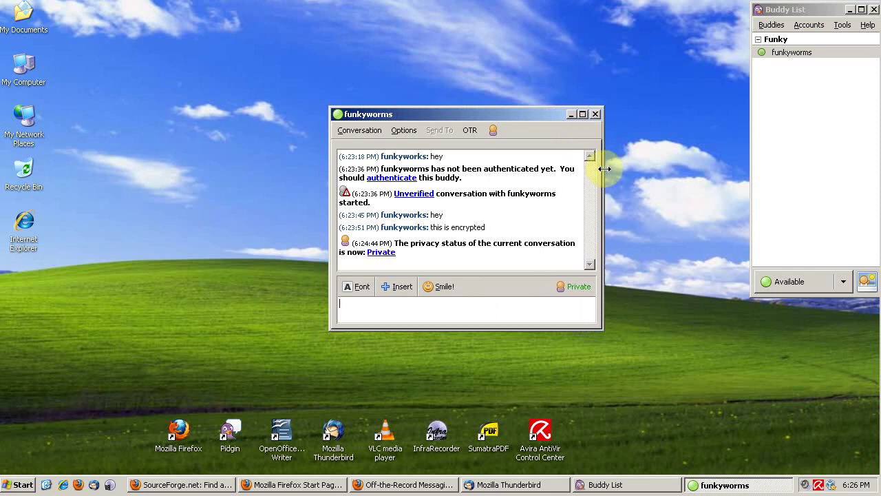
Close the funkyworms chat and Pidgin's Buddy List, bringing Firefox's OTR homepage to the front
click(596, 114)
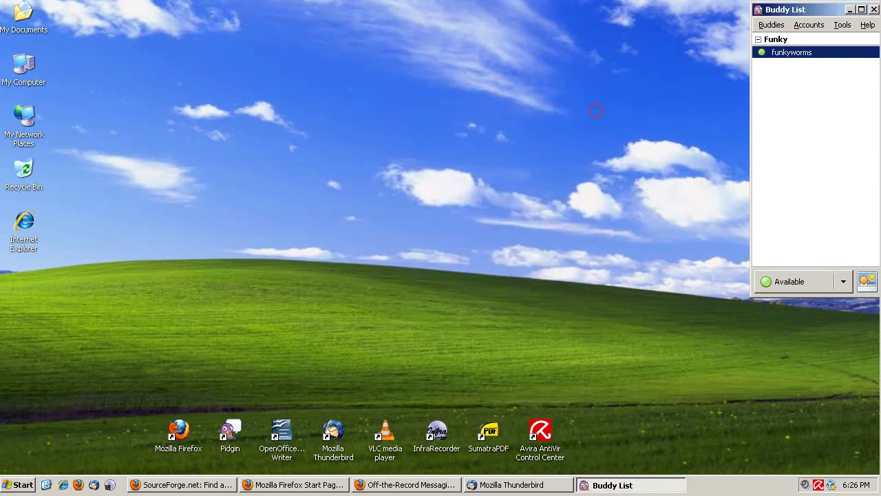
key(alt+F4)
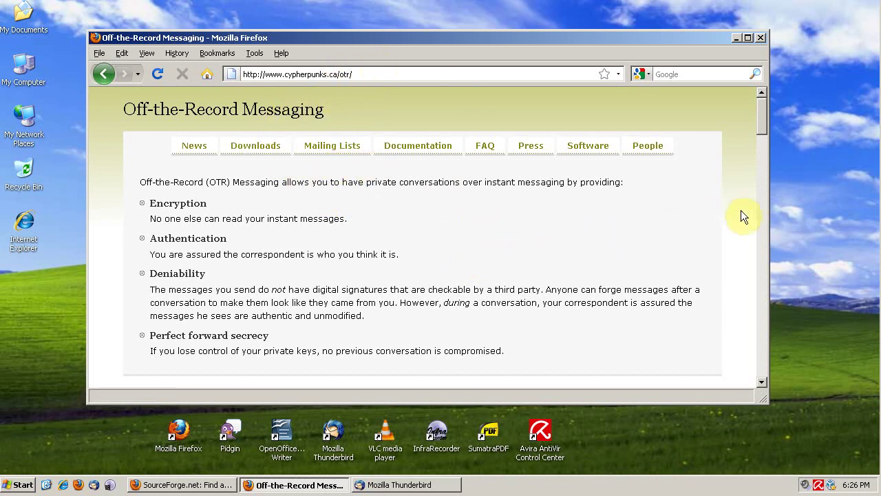
mouse_move(762, 125)
mouse_down()
mouse_move(762, 179)
mouse_move(762, 121)
mouse_up()
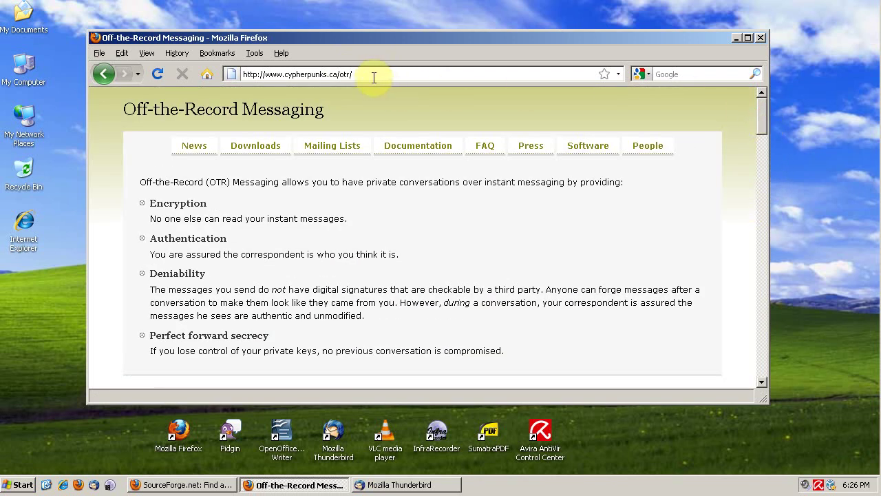
click(252, 54)
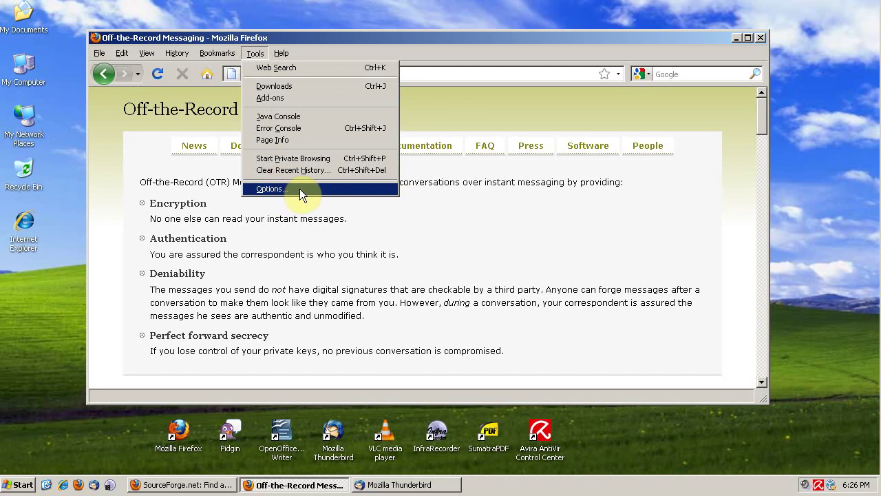
Open Firefox Options on the Security tab, closing and reopening the dialog once
click(296, 189)
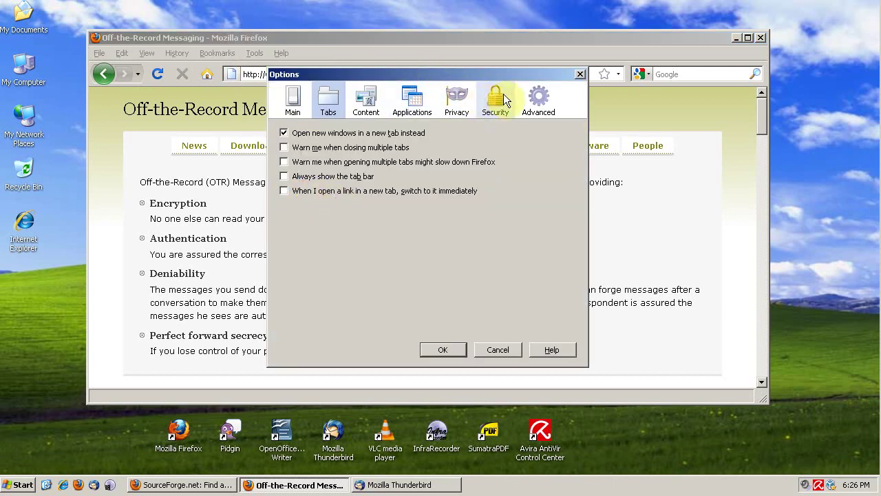
drag(502, 69, 655, 73)
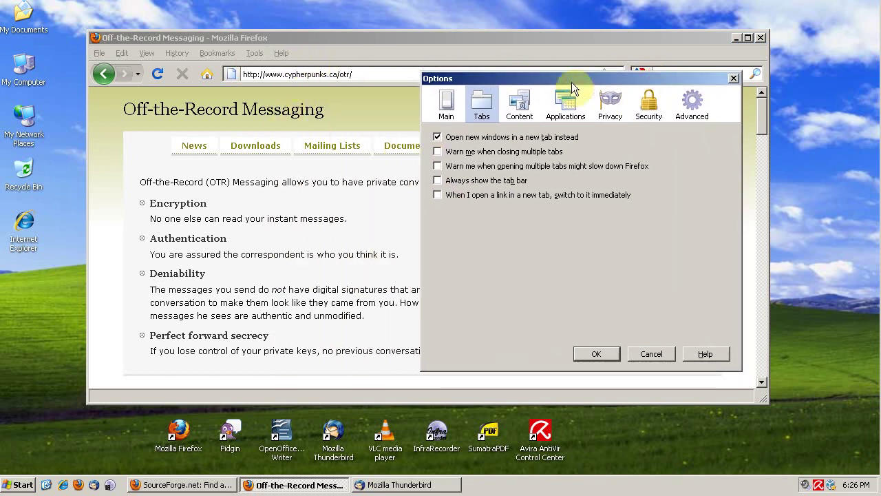
click(635, 116)
drag(635, 80, 739, 40)
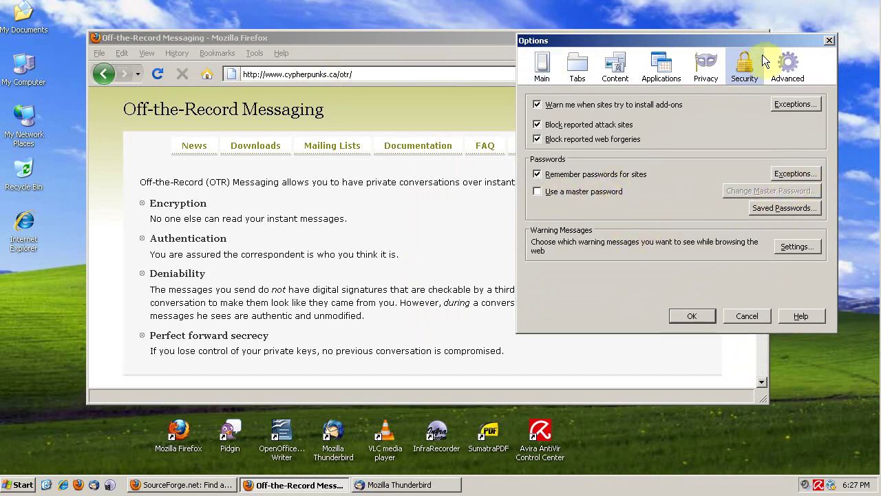
click(830, 40)
click(260, 52)
click(269, 187)
Enable 'Use a master password' in Firefox, enter and confirm the new password, and close Options
click(569, 196)
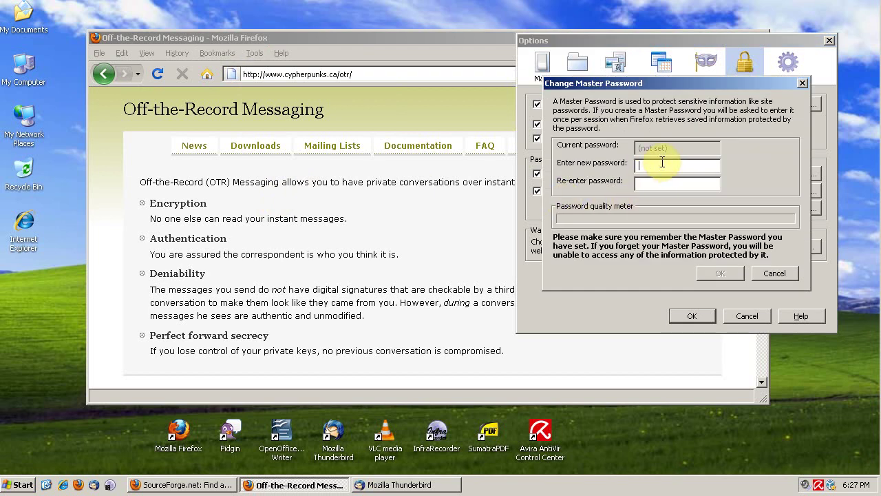
click(663, 170)
text(••••••••••••••)
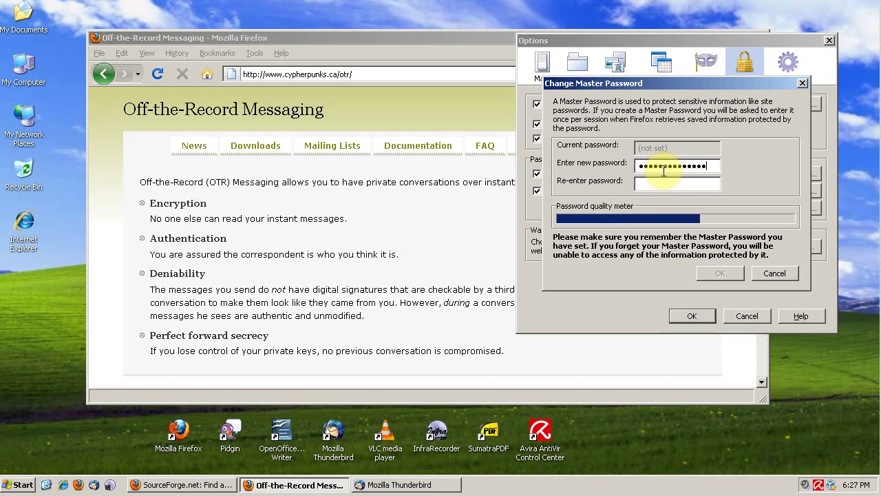
text(••••••••••••••)
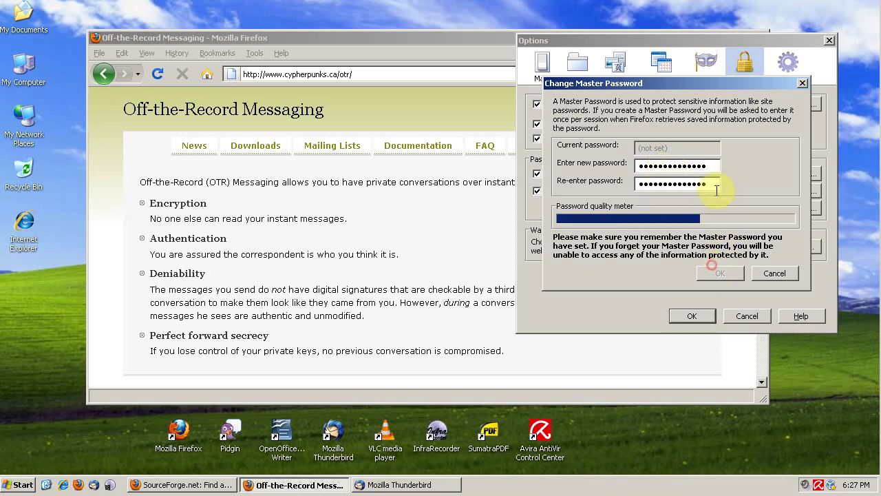
click(716, 169)
drag(716, 168, 559, 172)
text(••••••••)
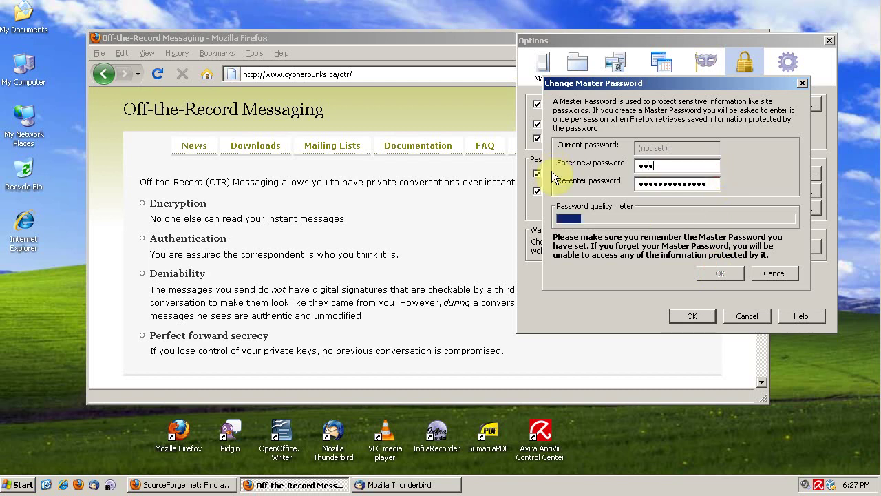
text(••••••)
key(Tab)
key(Tab)
drag(716, 184, 534, 183)
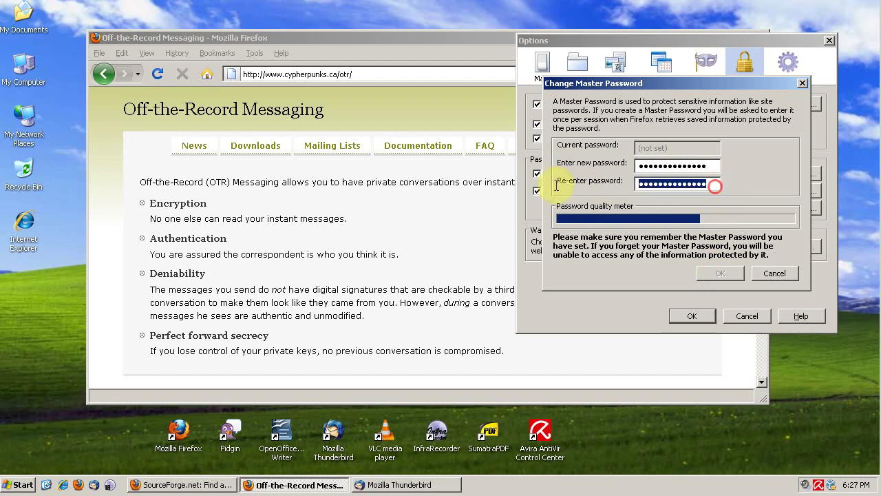
text(••••••••••••••)
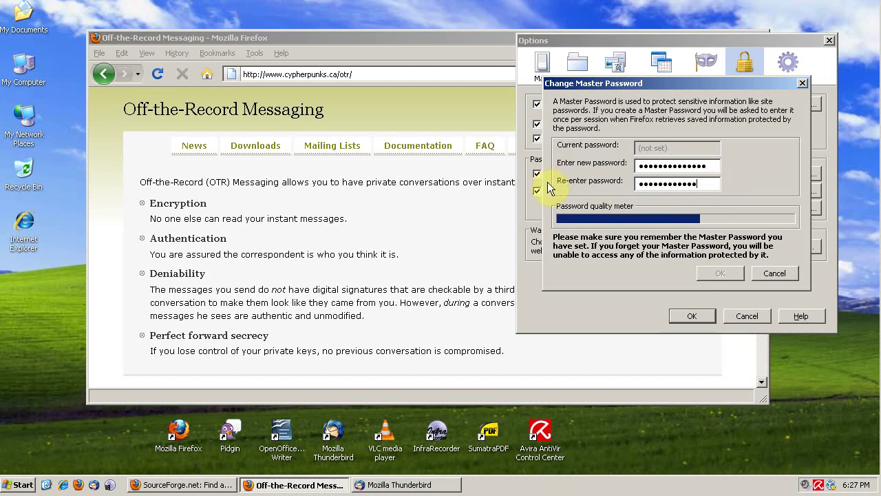
click(741, 275)
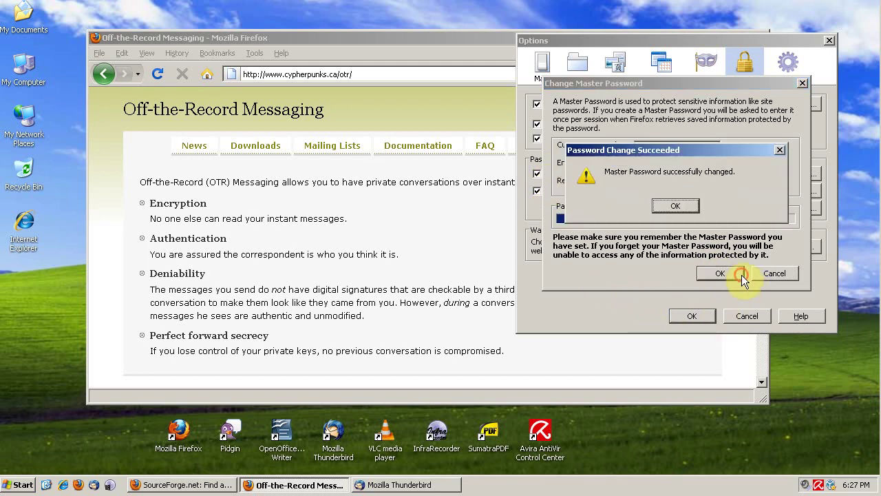
click(685, 208)
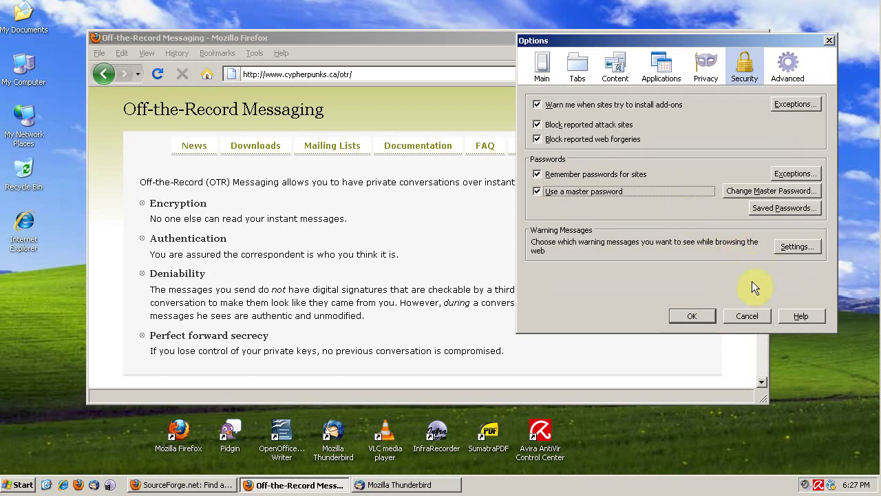
click(691, 316)
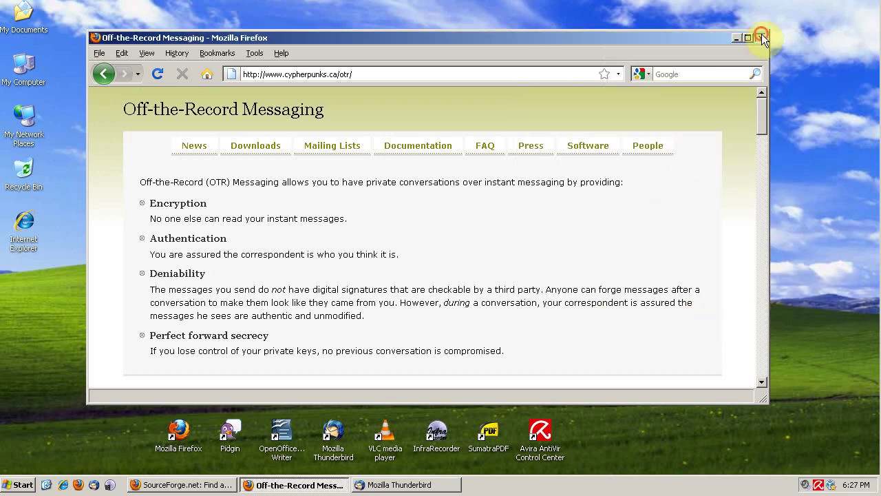
Restart Firefox so it opens on the Firefox Start Page with its Google search box
click(761, 37)
double_click(185, 426)
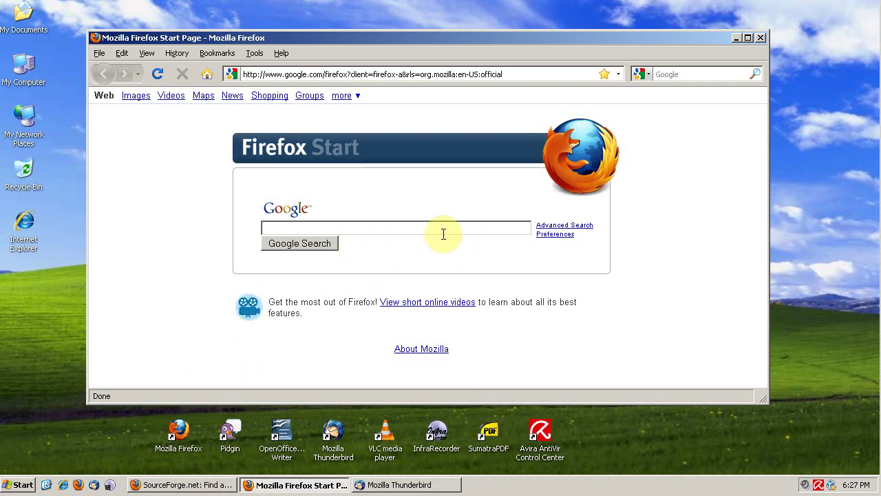
click(482, 230)
click(394, 230)
mouse_move(332, 38)
mouse_down()
mouse_move(350, 53)
mouse_move(340, 28)
mouse_move(319, 37)
mouse_up()
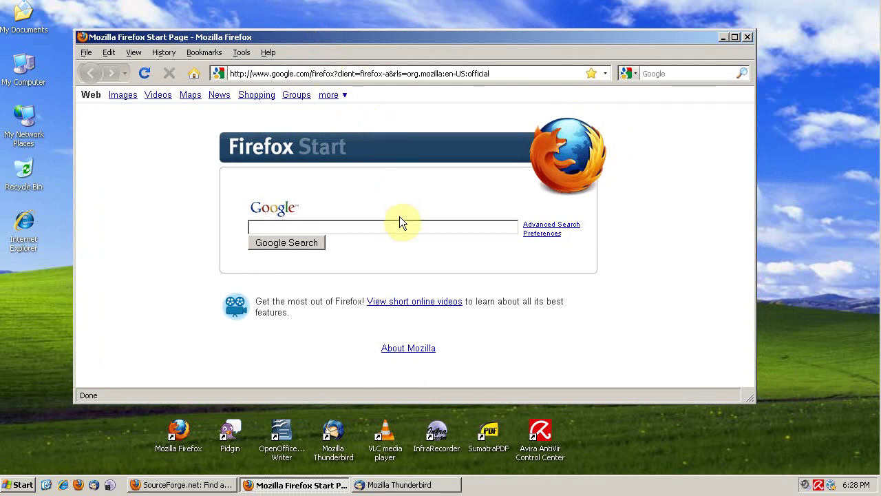
In Thunderbird's Privacy > Passwords options, enable a master password and set it
click(345, 446)
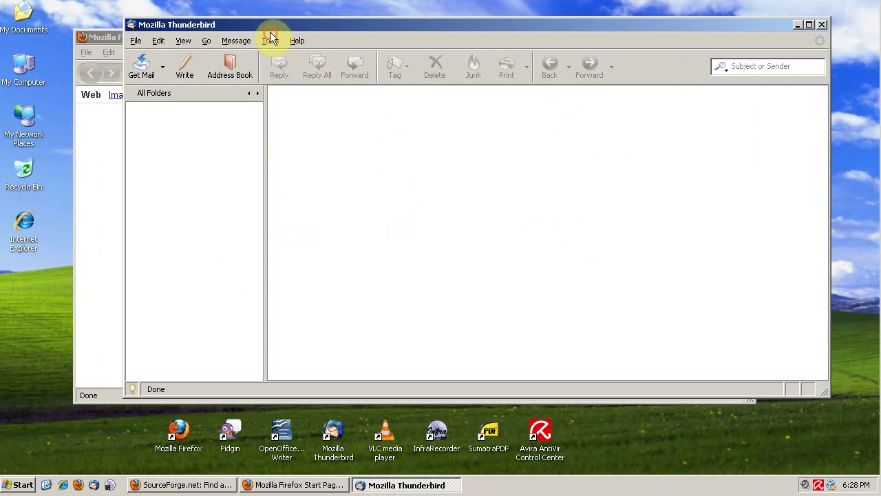
click(270, 40)
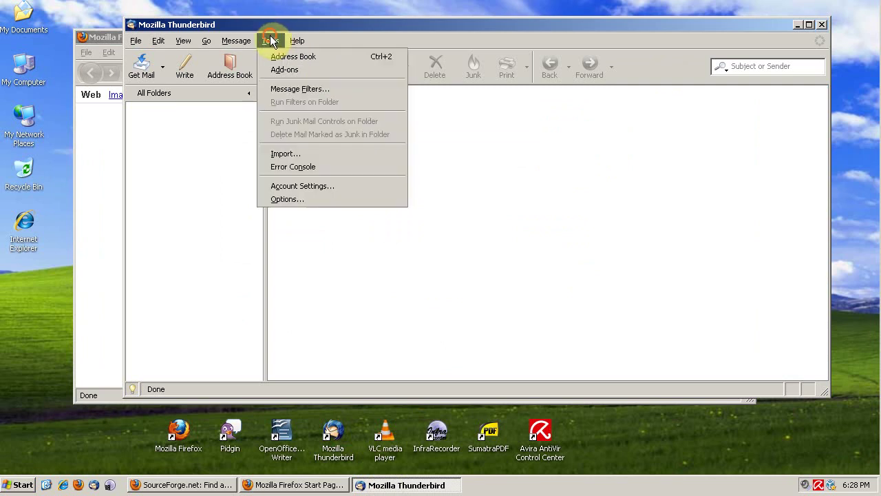
click(295, 201)
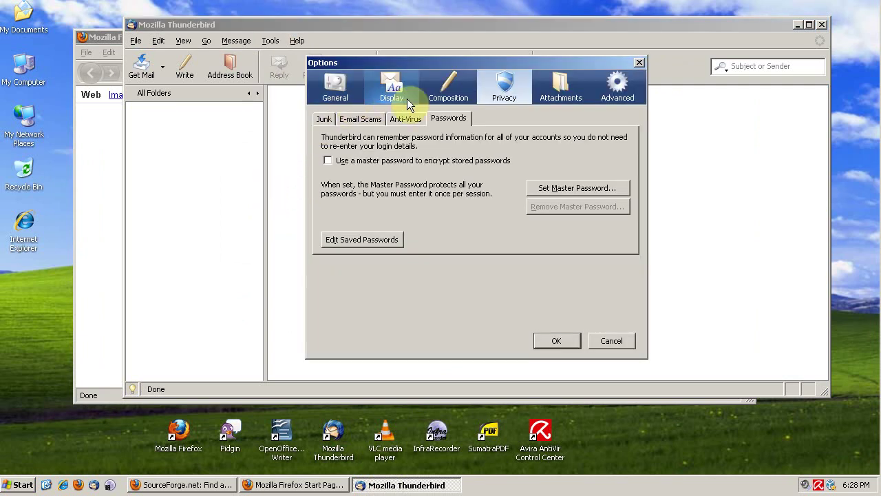
click(448, 121)
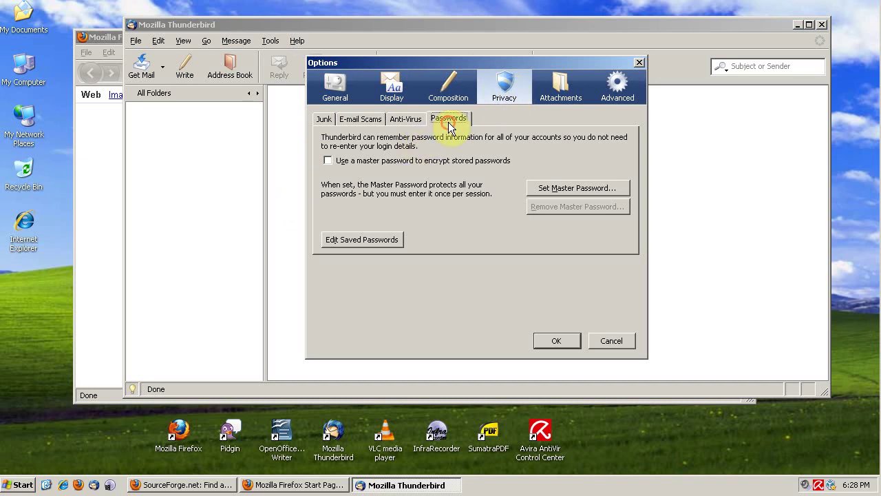
click(347, 161)
click(555, 190)
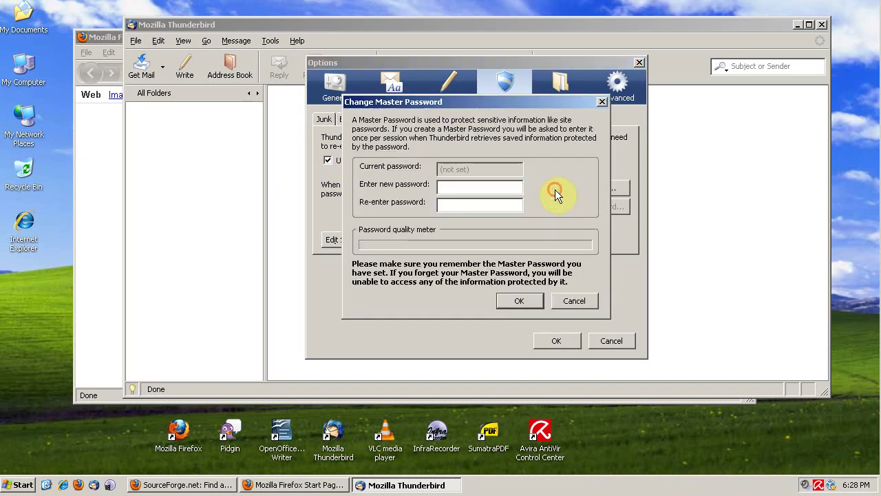
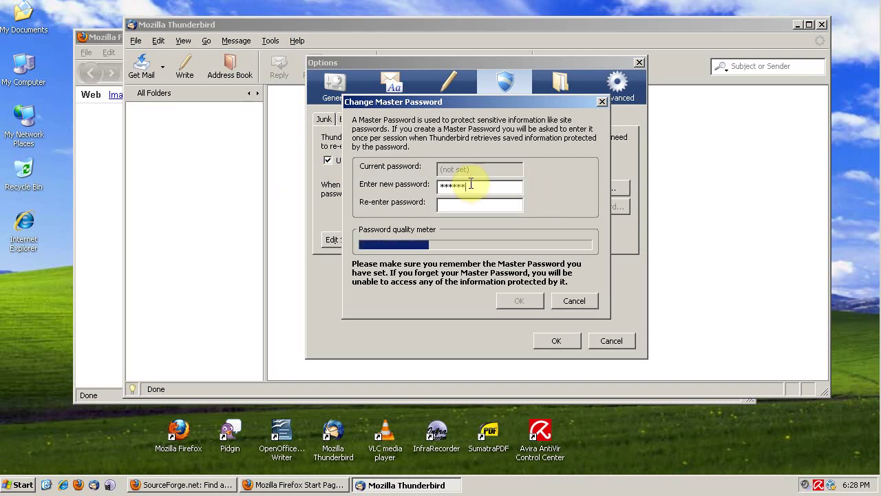
key(Tab)
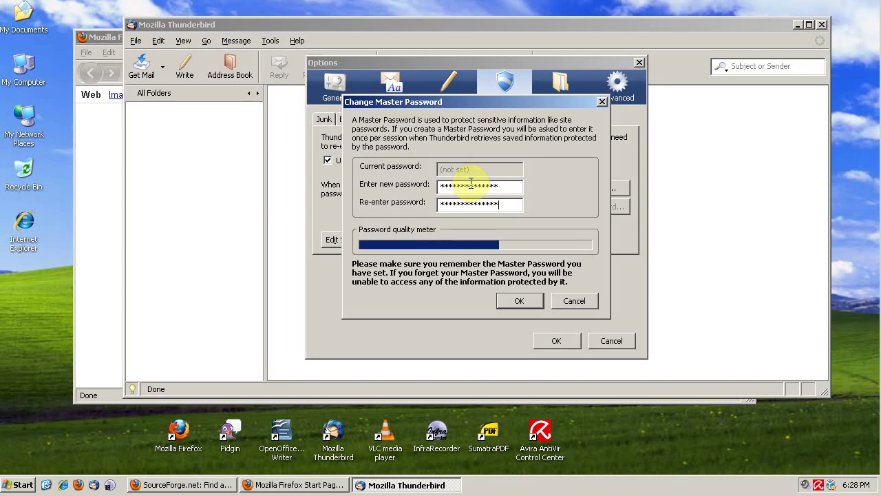
click(525, 301)
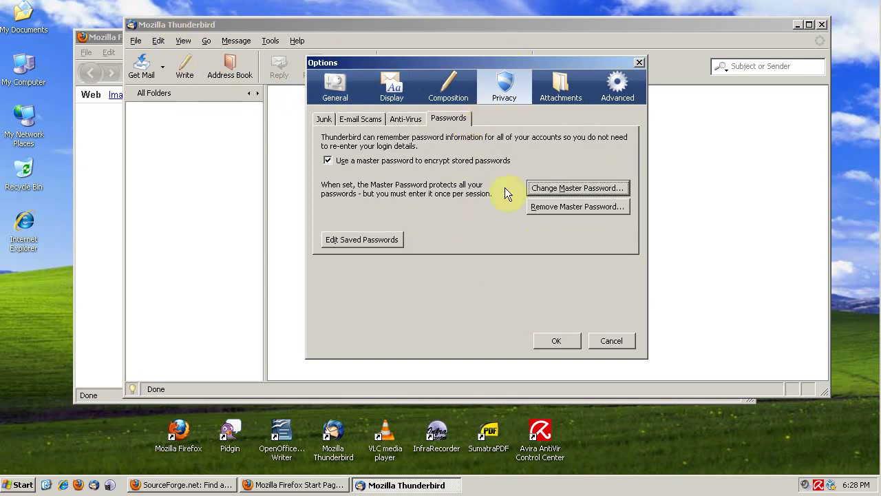
Apply the options, close Thunderbird and the Start Page window, then show the BitTorrent (protocol) article
click(556, 340)
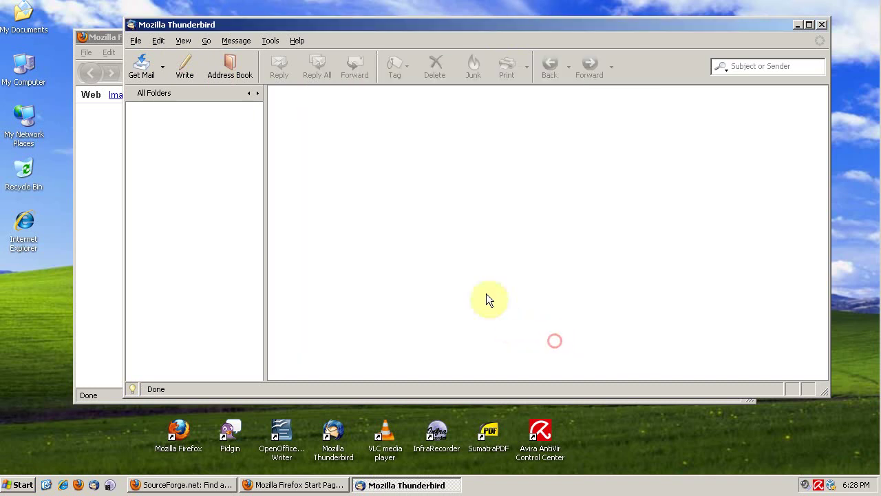
click(822, 25)
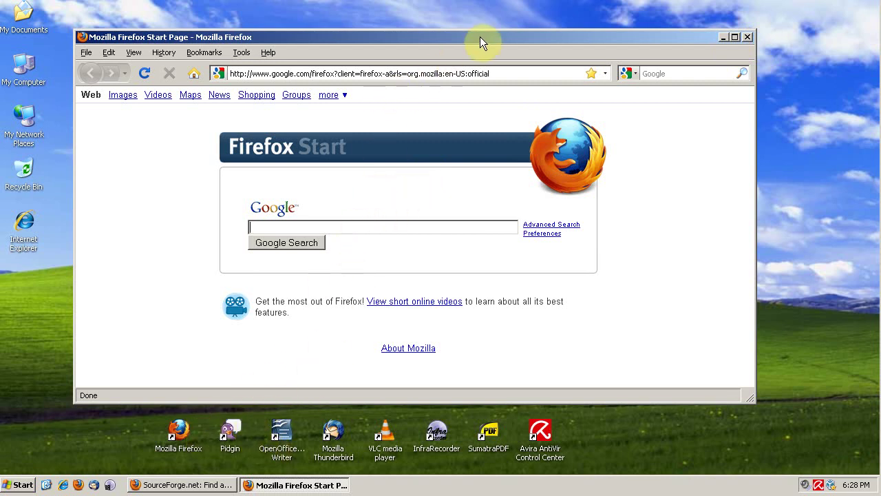
drag(480, 36, 511, 16)
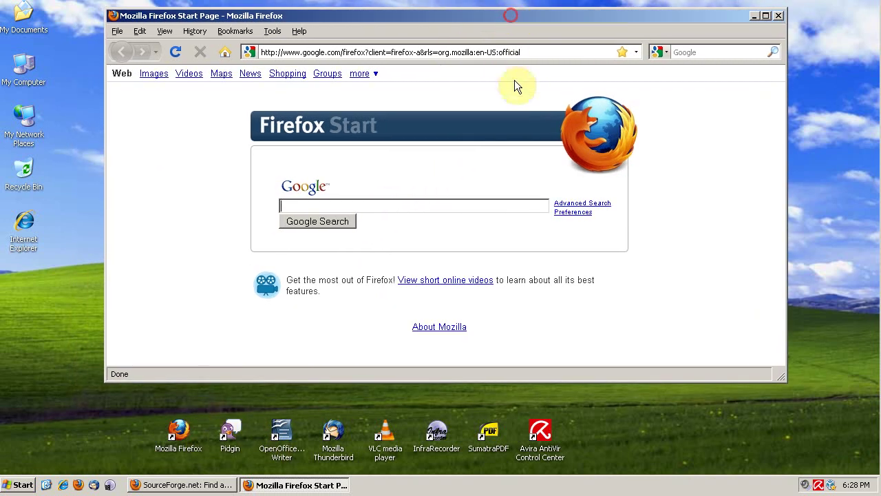
click(777, 16)
click(218, 485)
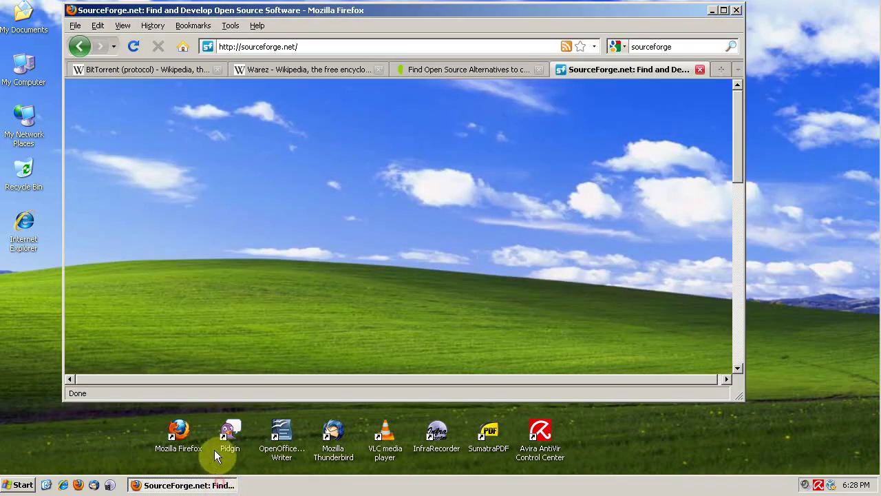
click(196, 70)
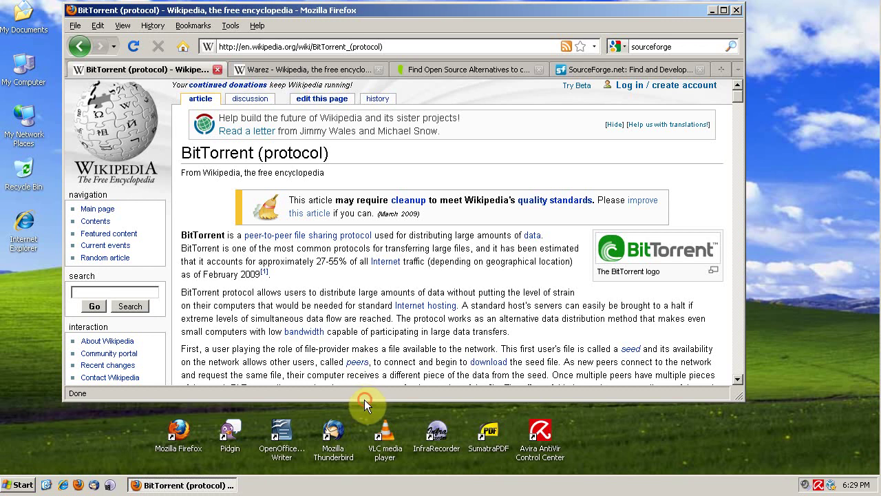
Enlarge the Firefox window and read further down the BitTorrent (protocol) article, highlighting a paragraph
drag(365, 402, 357, 455)
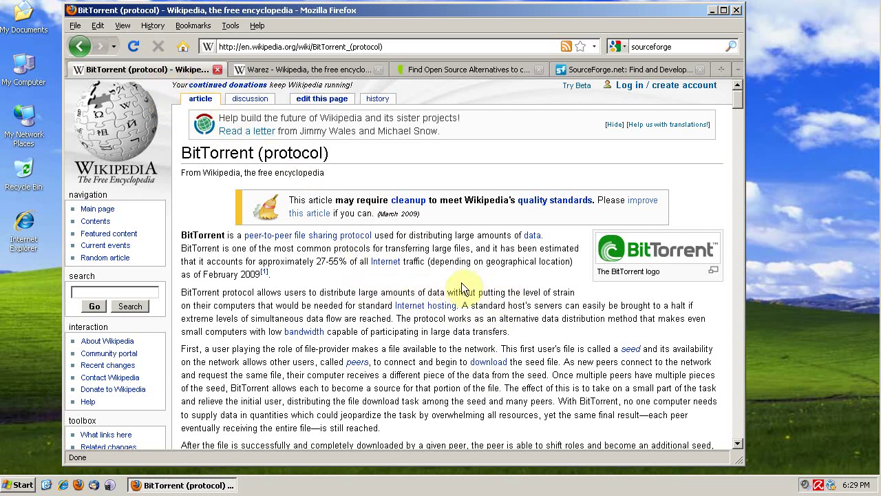
click(464, 306)
drag(464, 306, 523, 331)
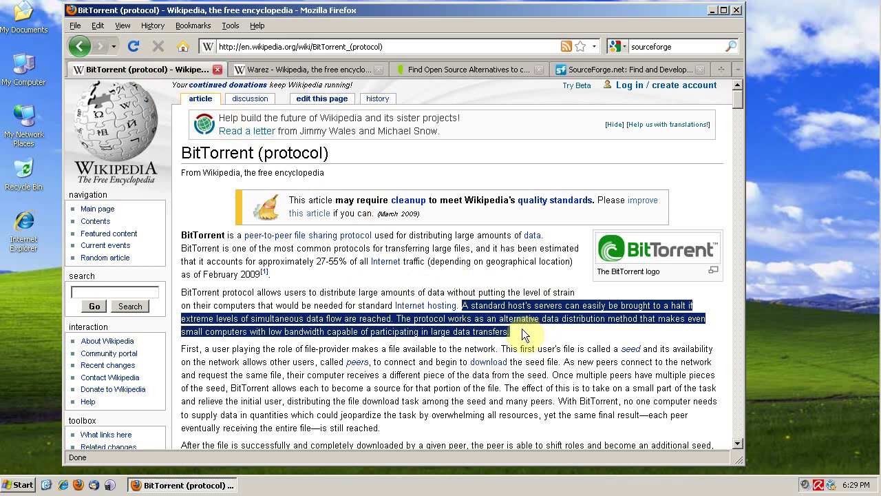
click(548, 330)
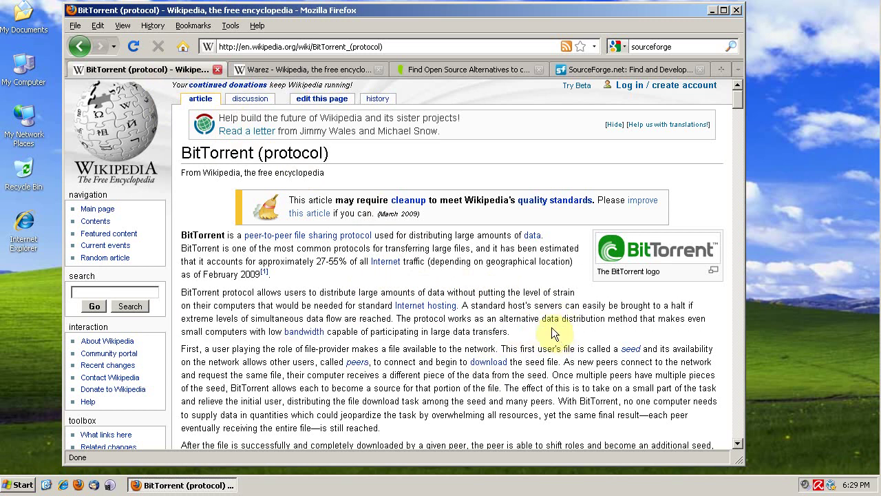
middle_click(554, 289)
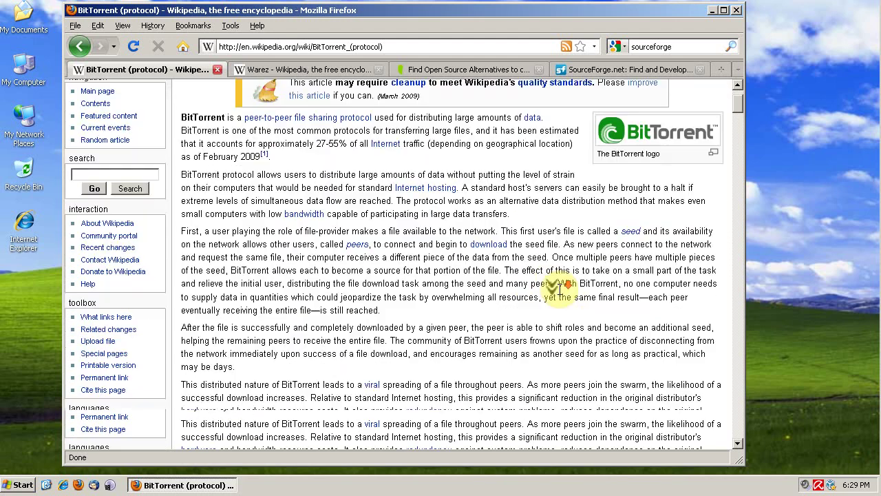
scroll(559, 290, down, 2)
scroll(566, 371, down, 2)
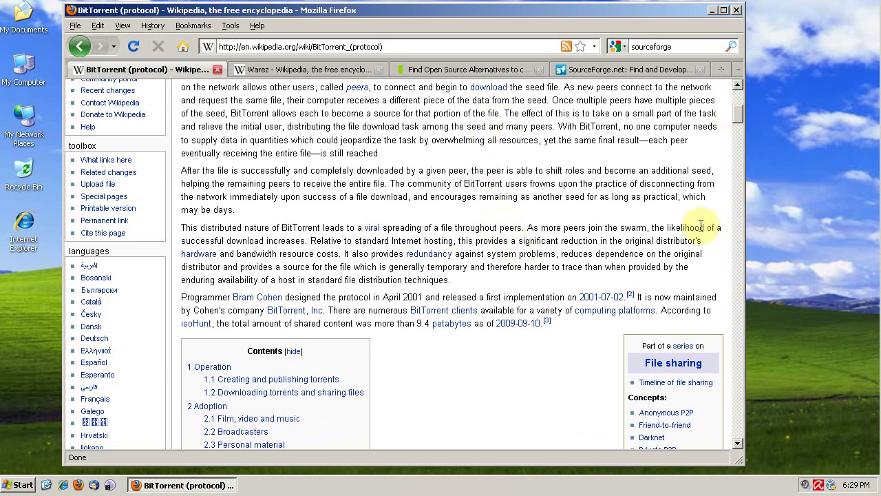
drag(737, 113, 737, 93)
Highlight the Warez article's heading and opening paragraph, then close the Warez tab
click(285, 69)
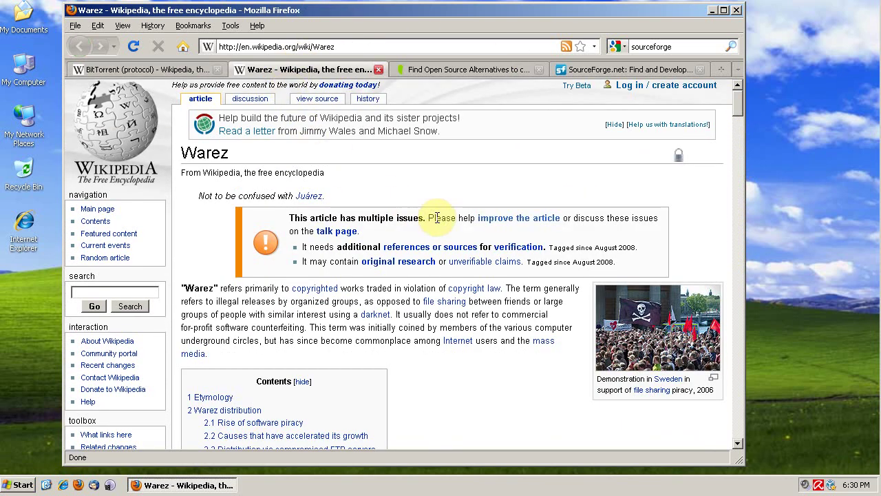
drag(183, 150, 236, 154)
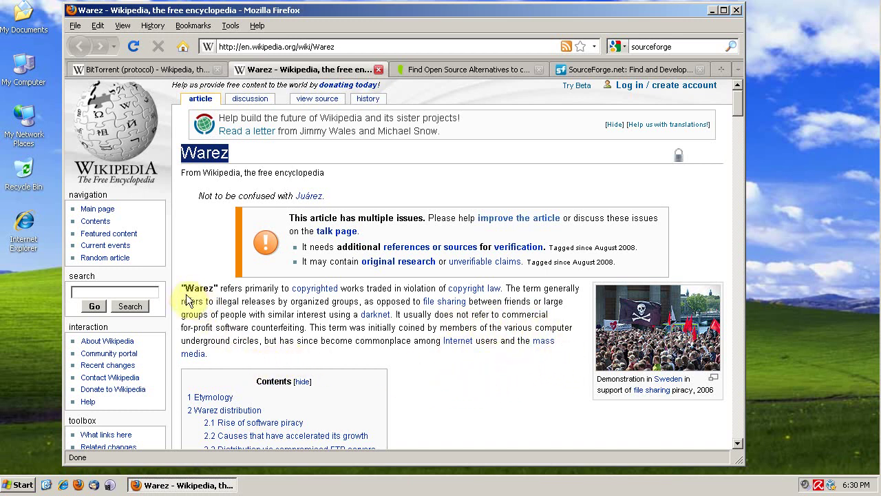
drag(183, 288, 244, 358)
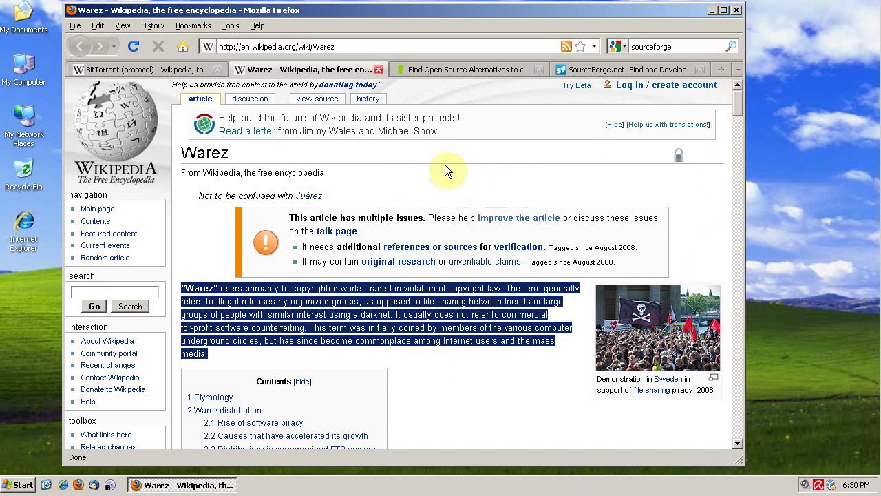
click(381, 70)
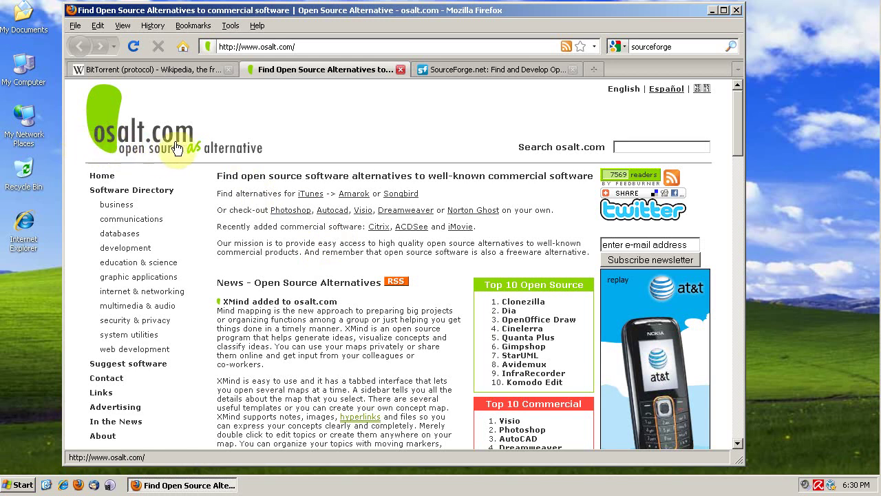
Search osalt.com for 'photoshop'
click(638, 148)
click(640, 148)
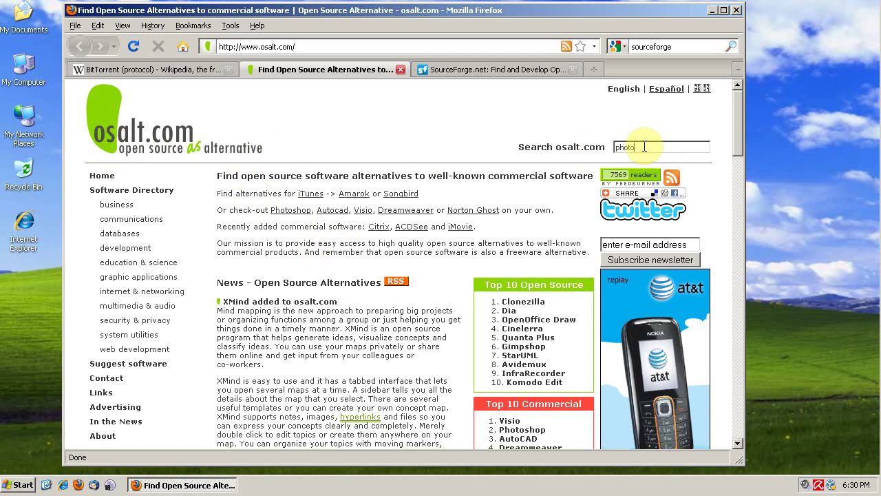
text(photoshop)
key(Return)
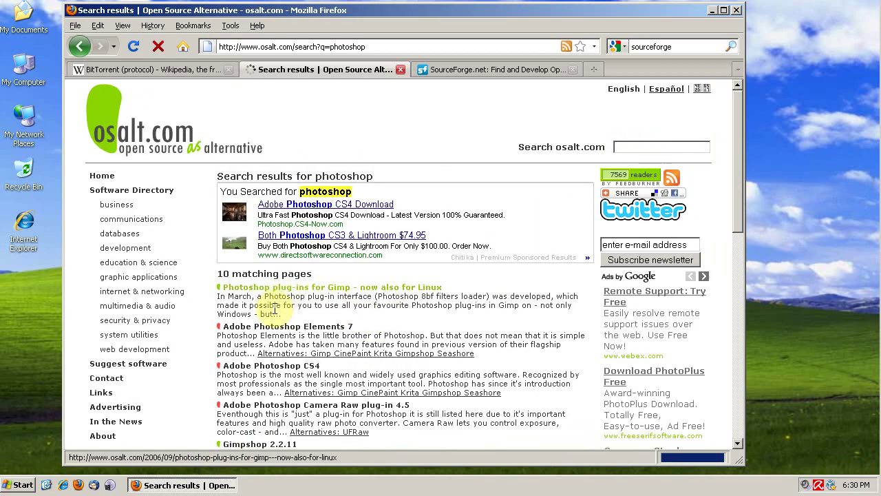
Open the Adobe Photoshop Elements 7 alternatives and follow the Gimp 2.6 link
click(274, 335)
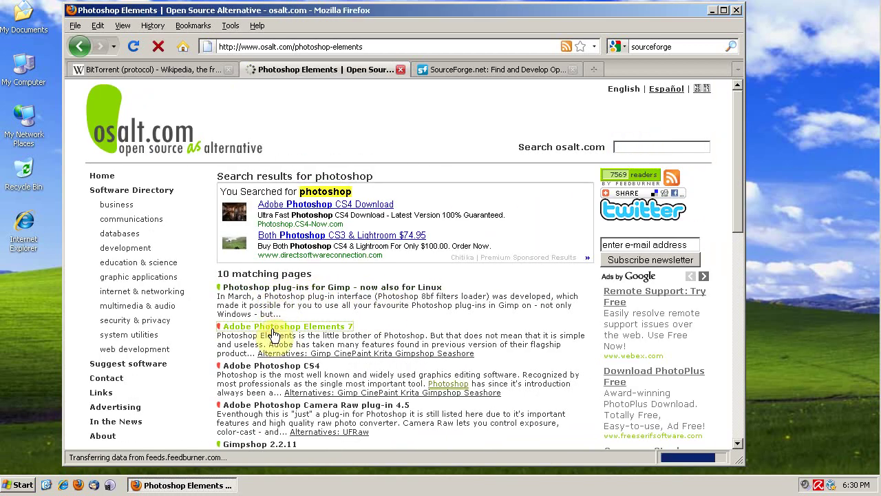
scroll(337, 265, down, 2)
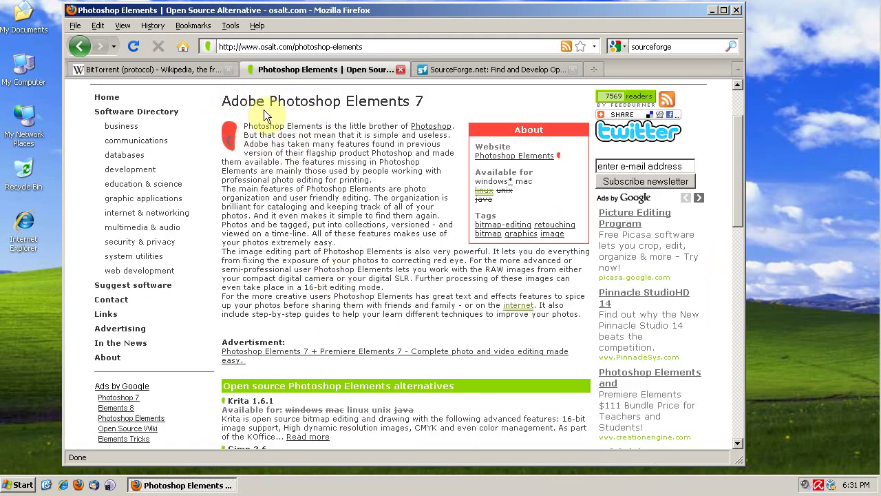
scroll(337, 213, down, 3)
scroll(337, 213, down, 2)
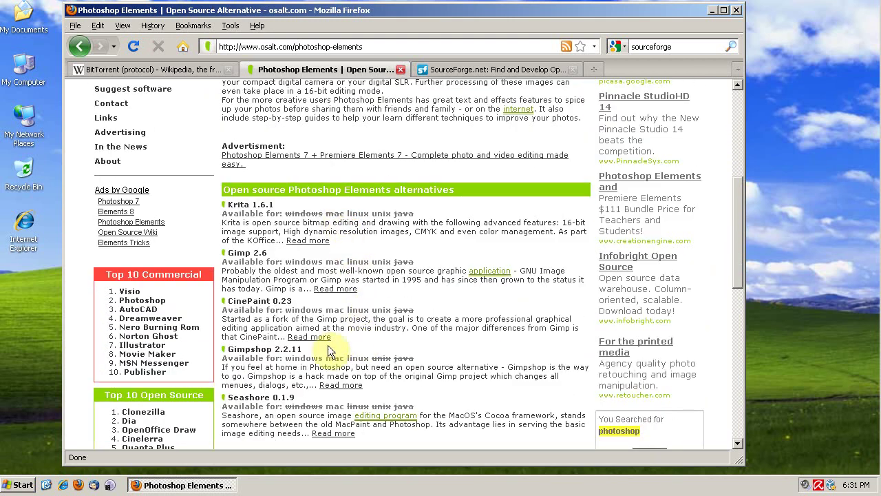
click(250, 256)
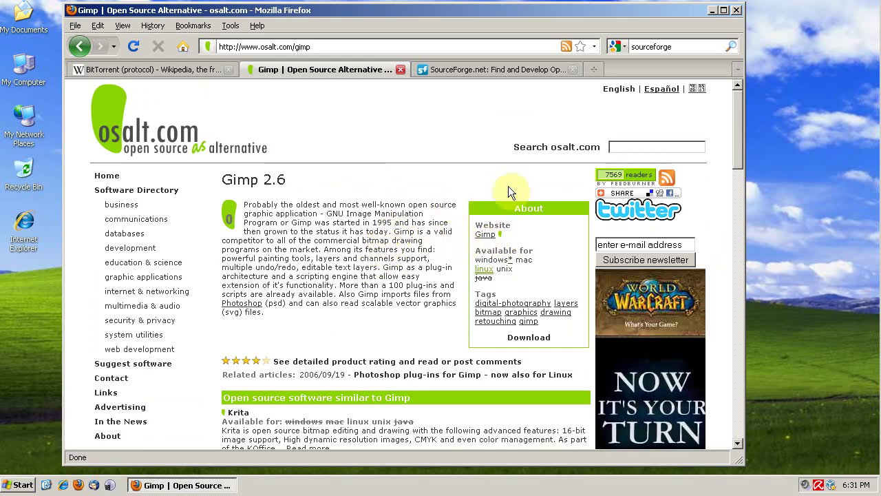
Highlight the Gimp 2.6 description paragraph, then clear the selection
click(627, 146)
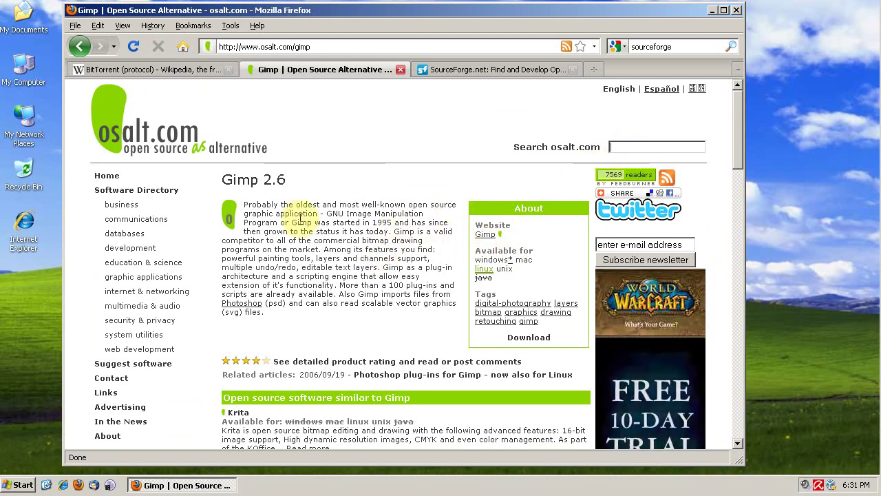
drag(244, 204, 347, 314)
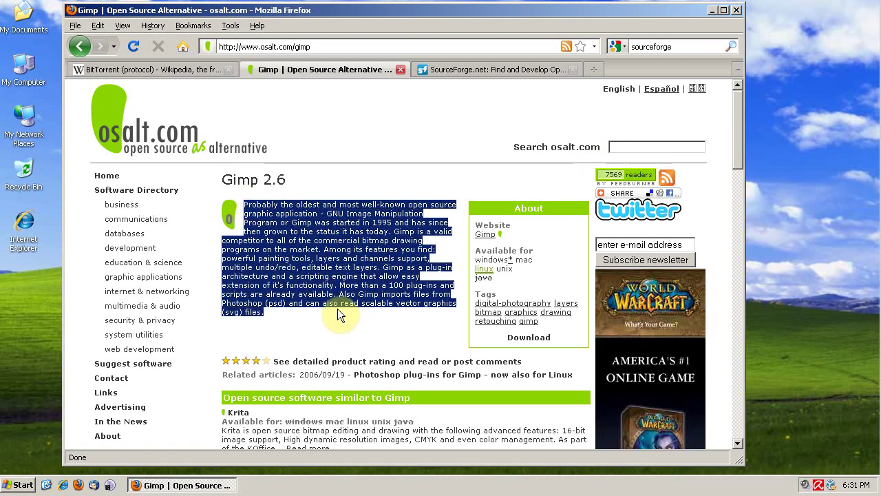
mouse_move(291, 313)
mouse_down()
mouse_move(276, 241)
mouse_move(243, 205)
mouse_move(331, 238)
mouse_move(286, 312)
mouse_up()
click(246, 201)
click(286, 312)
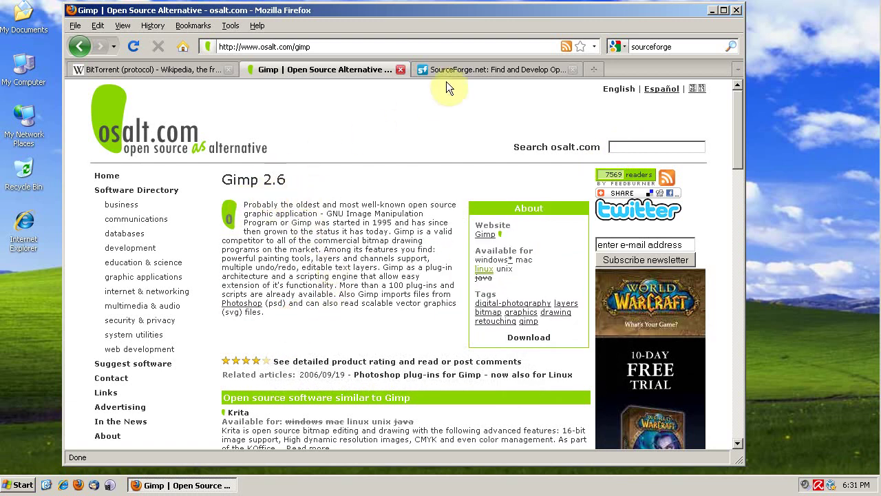
Switch to the SourceForge home page and point out its keyword search field
click(427, 71)
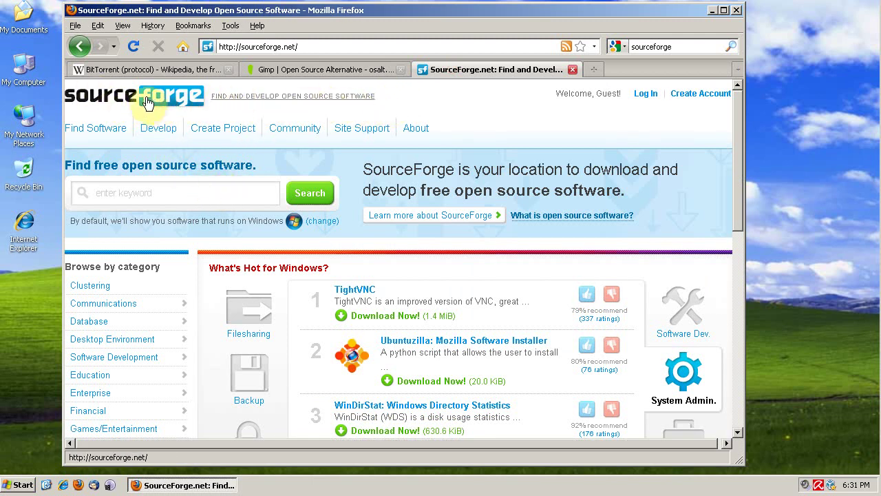
click(222, 197)
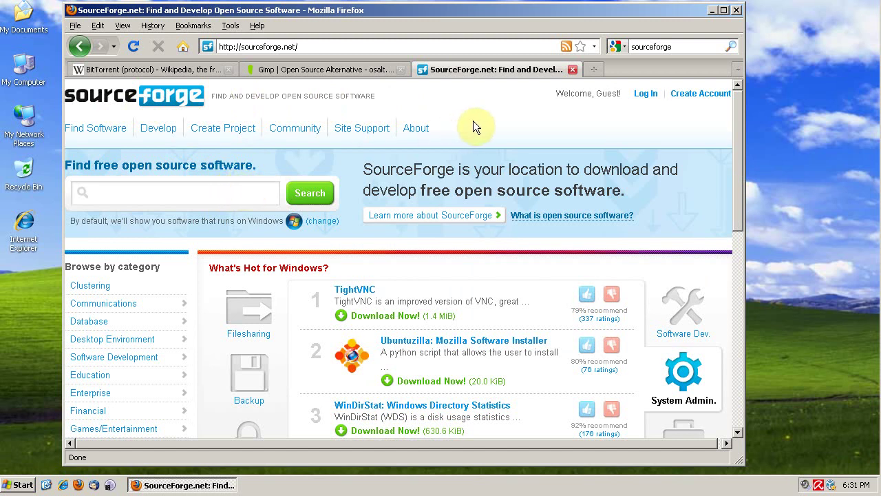
click(221, 195)
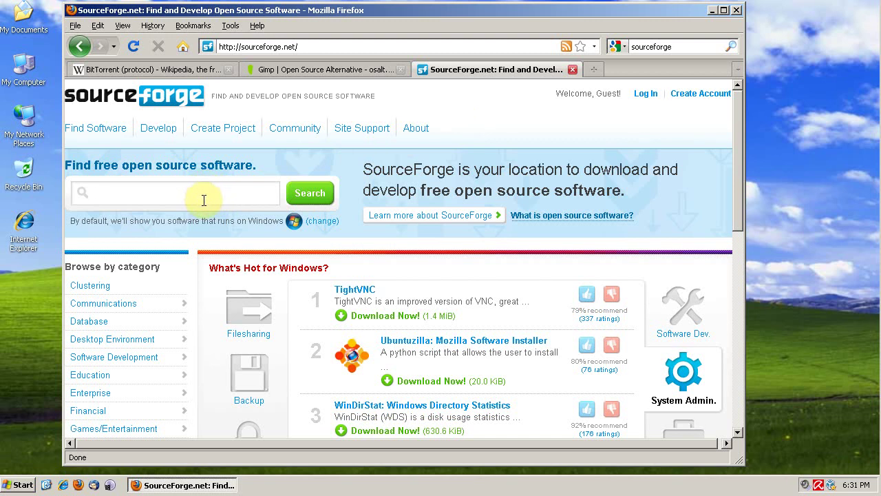
click(204, 200)
Highlight the 'Find free open source software.' heading and return focus to the keyword search
drag(262, 164, 67, 161)
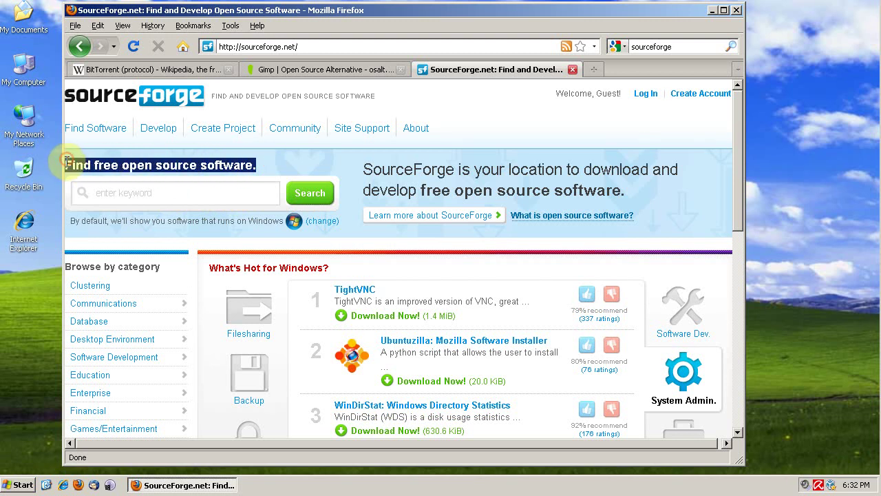
click(122, 189)
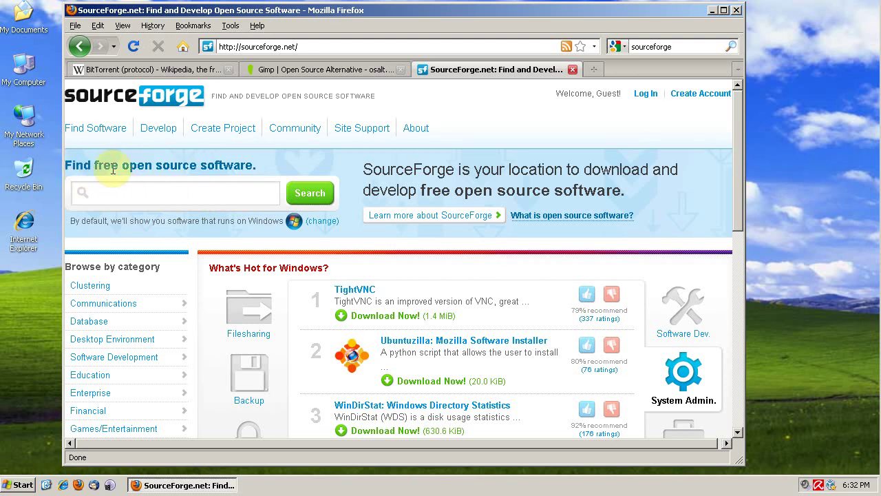
drag(66, 164, 268, 170)
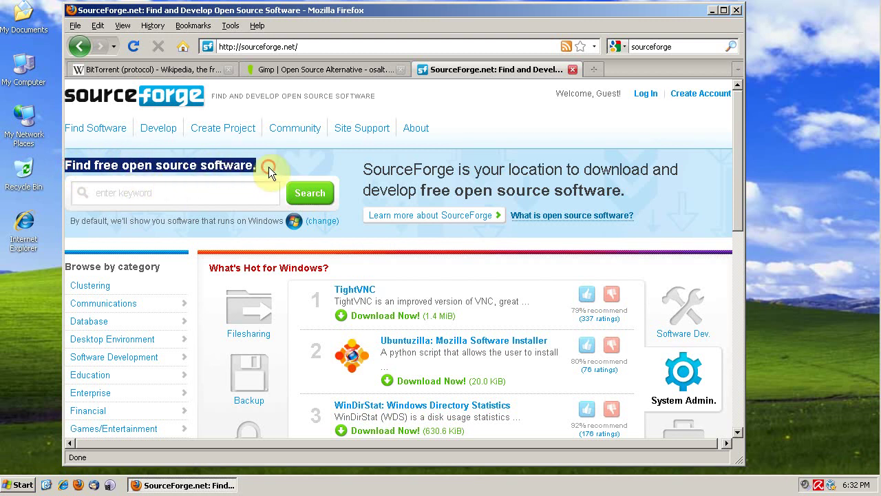
click(194, 191)
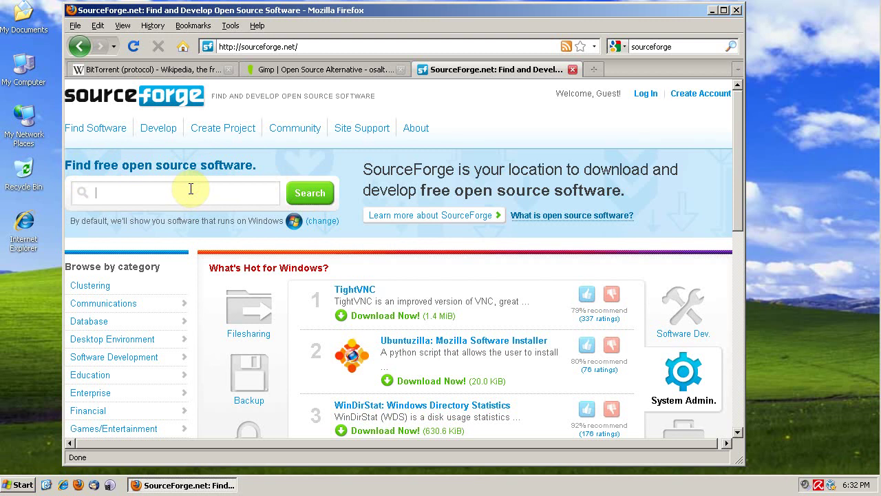
click(220, 195)
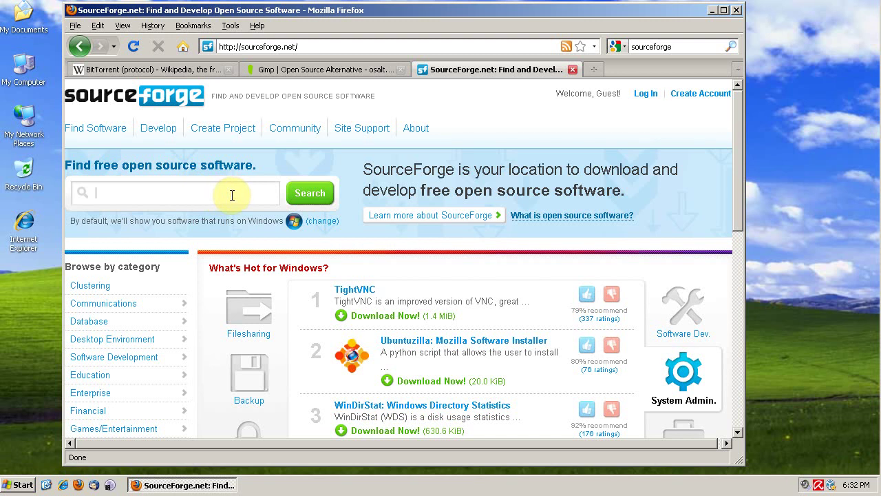